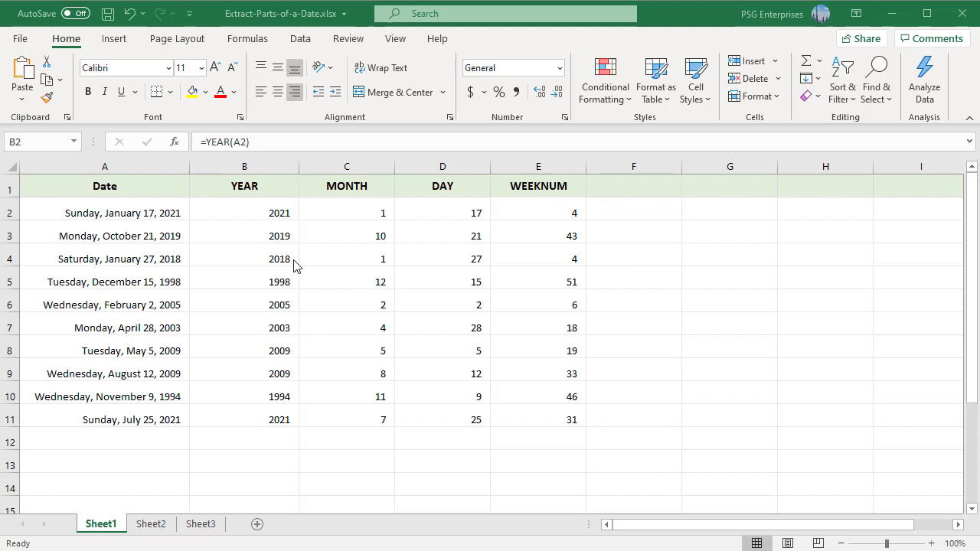
Step: Review the first date's YEAR, MONTH and DAY formulas (2021, 1, 17), then show Sheet2
click(259, 211)
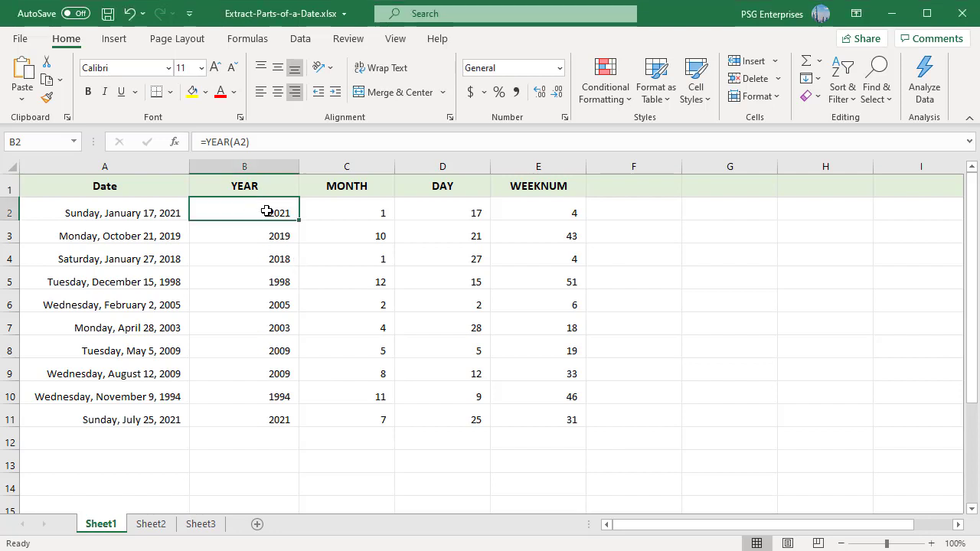
double_click(266, 211)
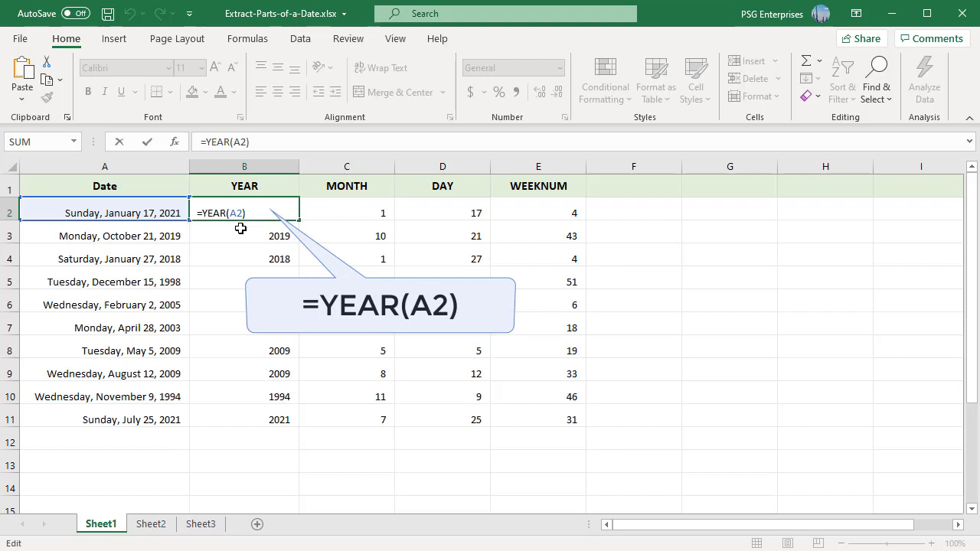
key(Escape)
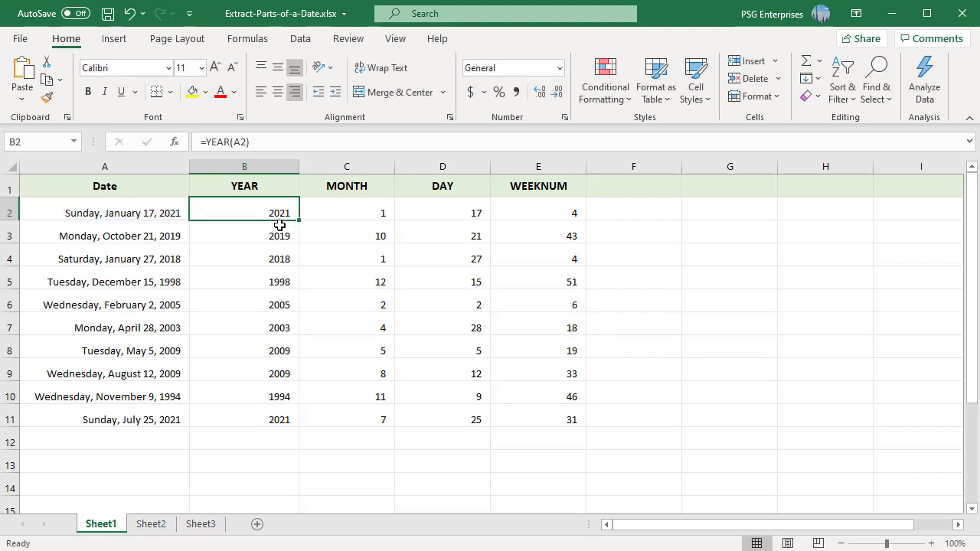
click(386, 212)
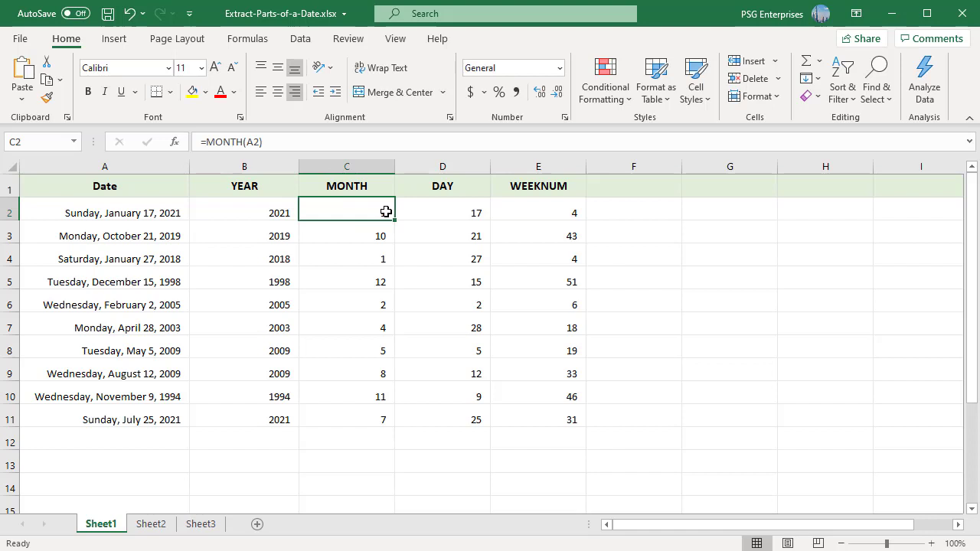
double_click(386, 211)
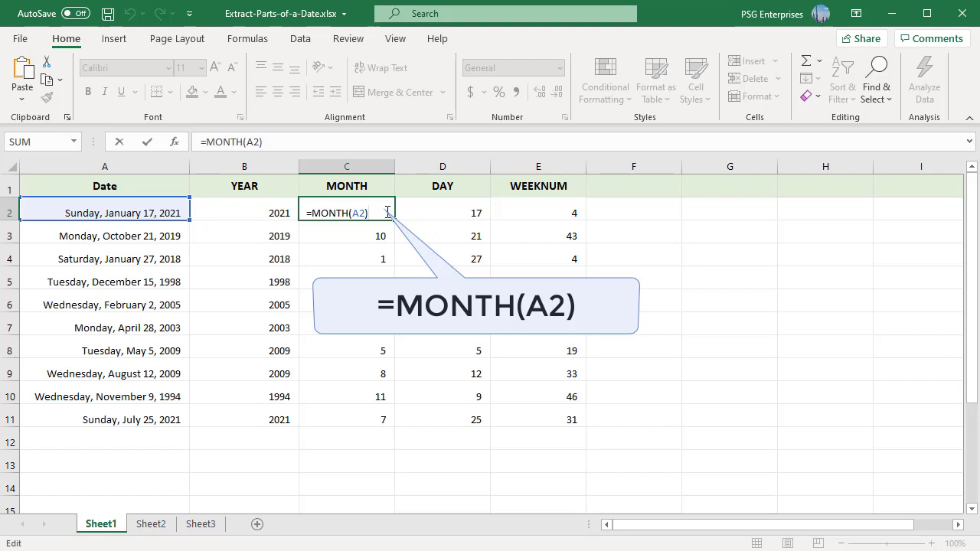
key(ctrl+Return)
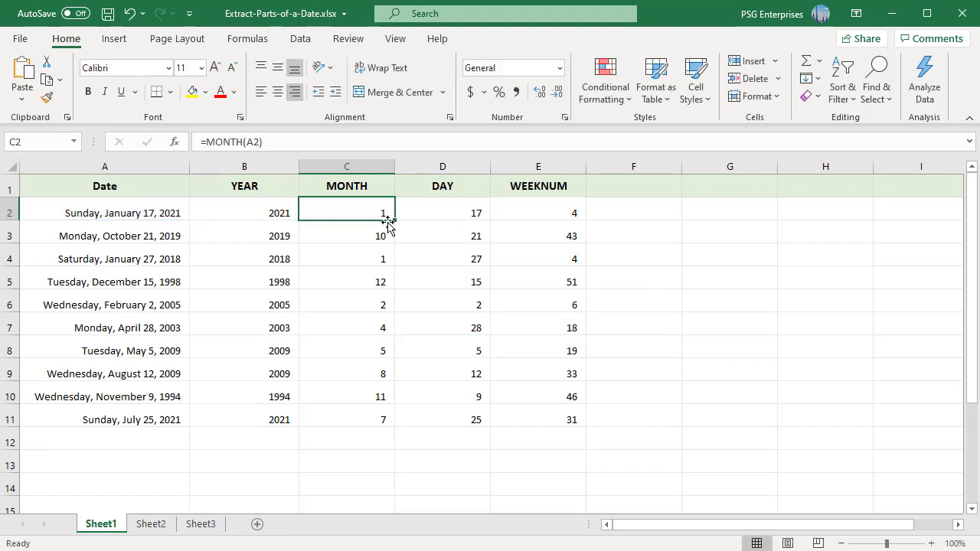
click(477, 213)
double_click(483, 213)
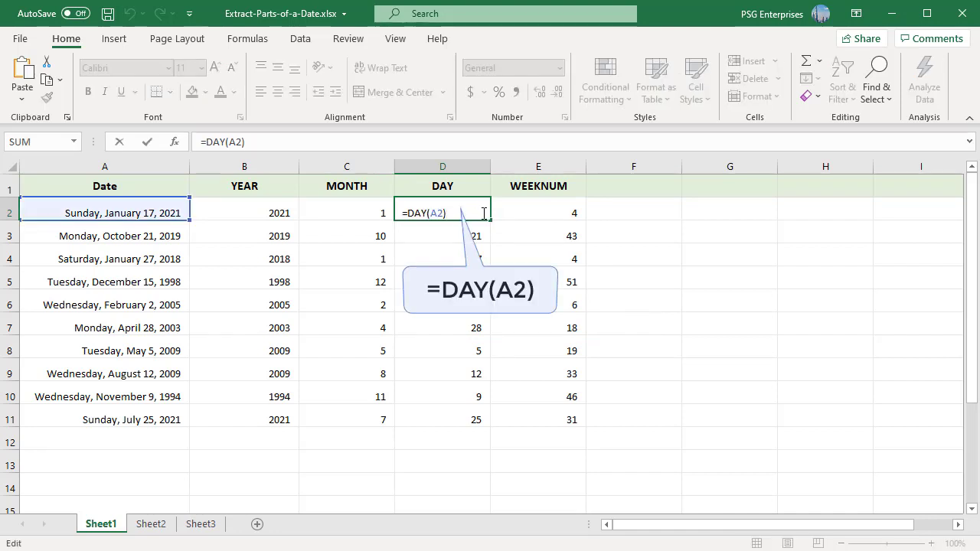
key(ctrl+Return)
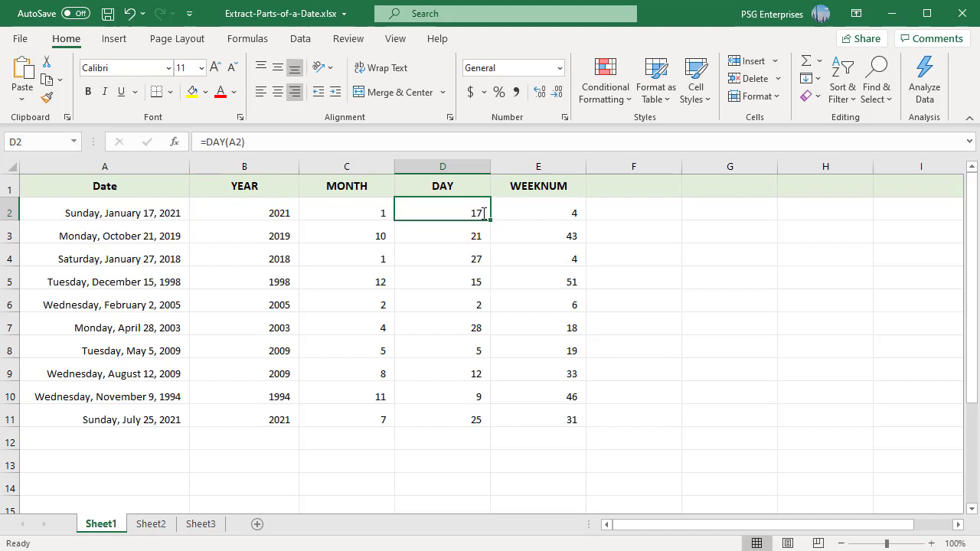
click(149, 523)
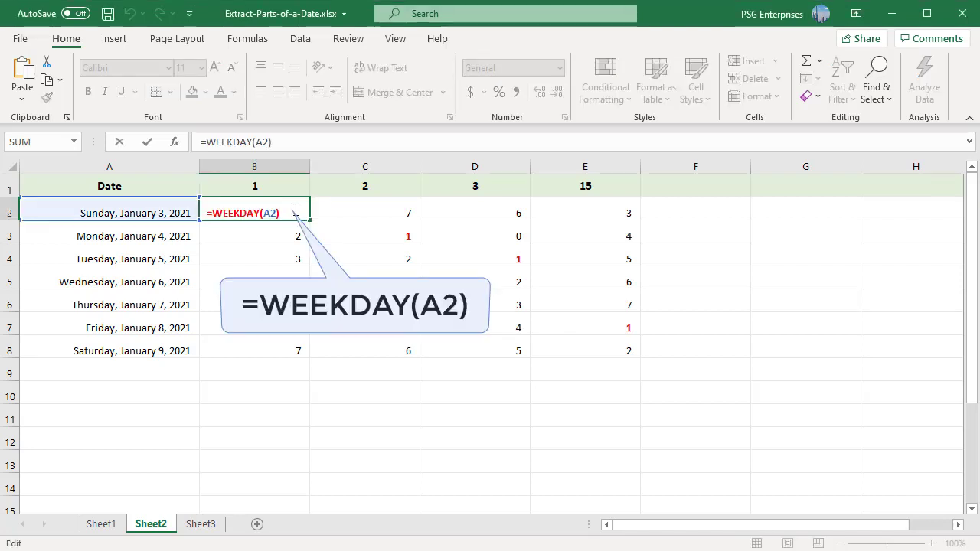
Step: Confirm B2's WEEKDAY result of 1 and switch C2's WEEKDAY return type to 2
key(ctrl+Return)
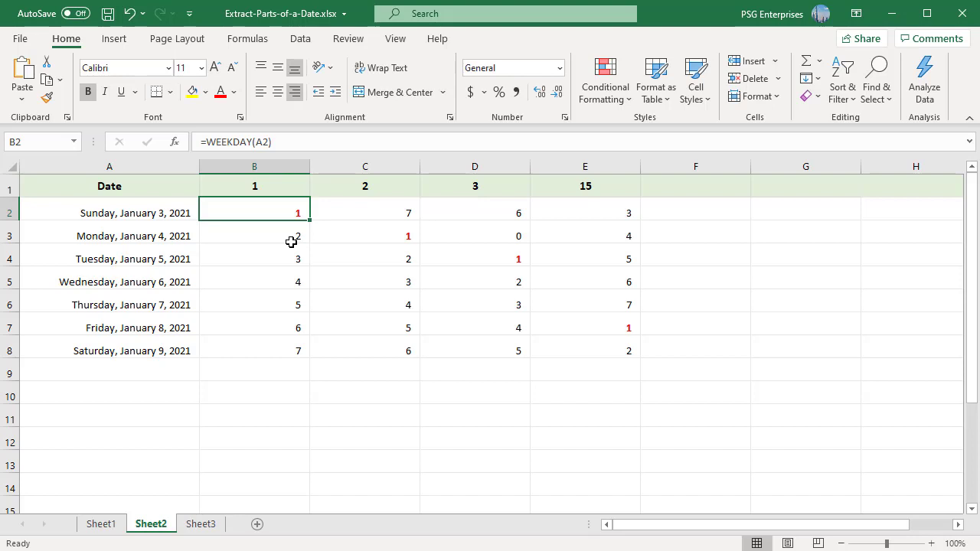
click(375, 209)
double_click(405, 212)
key(Left)
key(BackSpace)
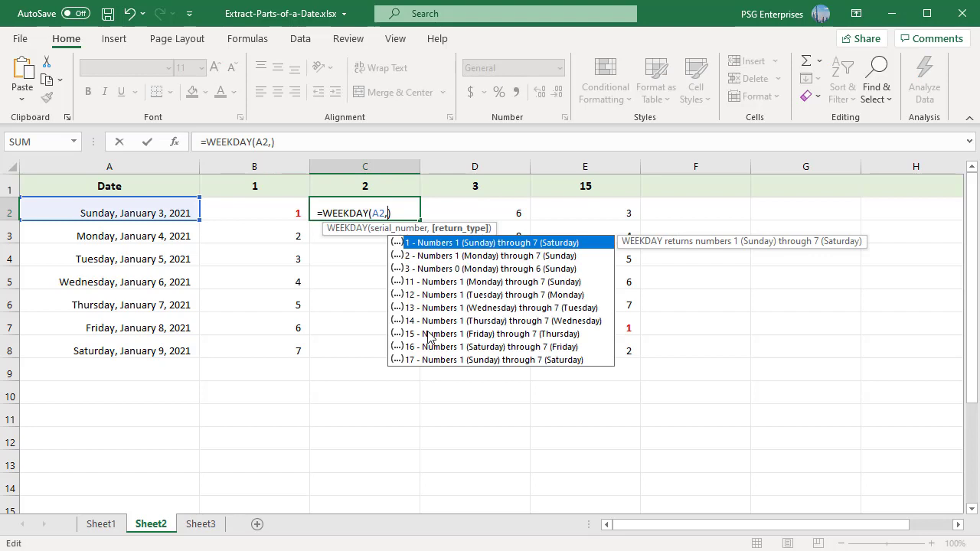
double_click(449, 261)
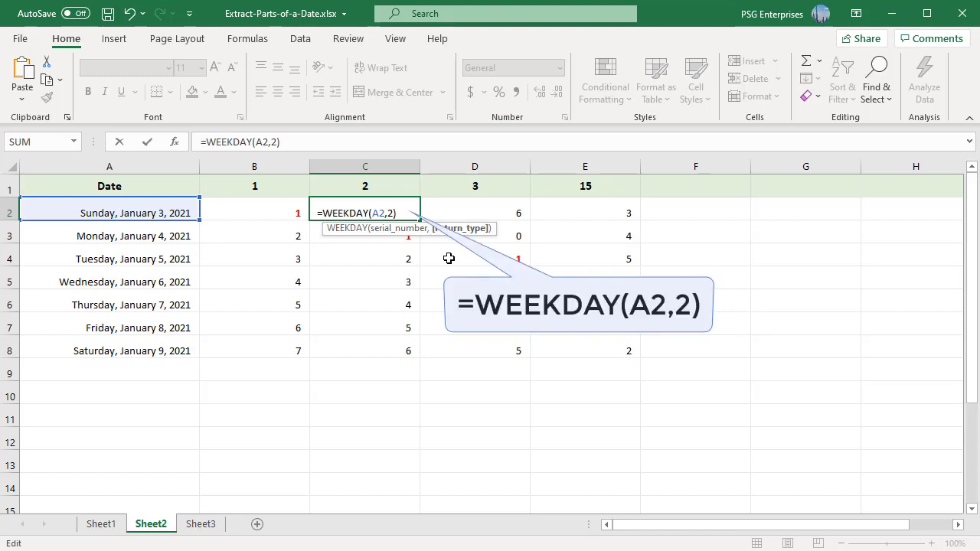
Step: Confirm the D2 formula =WEEKDAY(A2,3), which returns 6
click(510, 212)
double_click(511, 212)
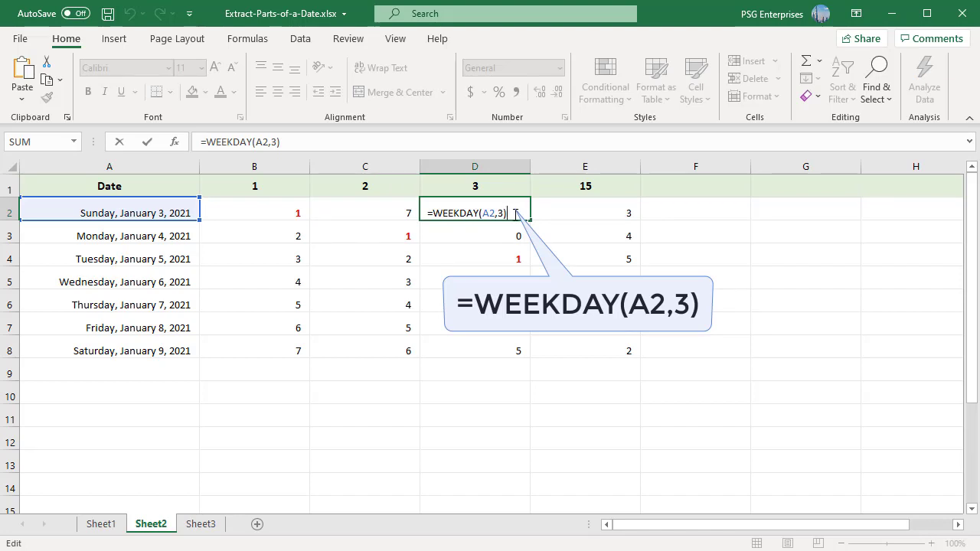
key(ctrl+Return)
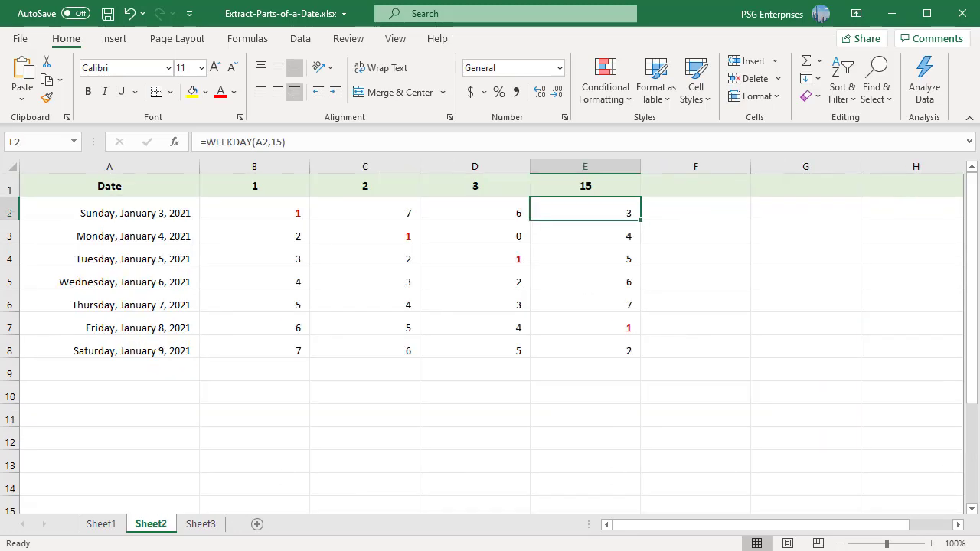
Step: Show Sheet3 with the WEEKNUM comparison table for January 1–15, 2021
click(205, 525)
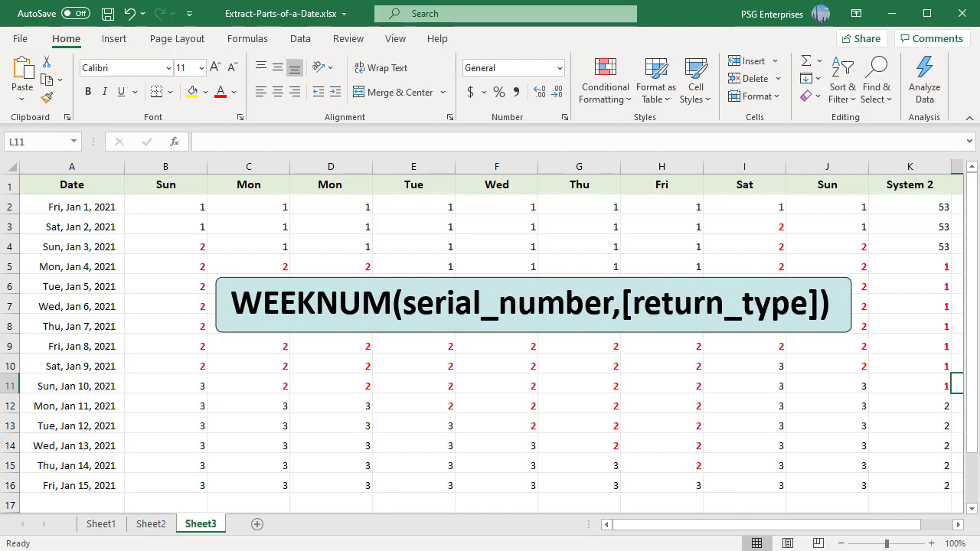
Step: Inspect the B2 formula =WEEKNUM(A2), which returns week 1 for January 1, 2021
double_click(202, 212)
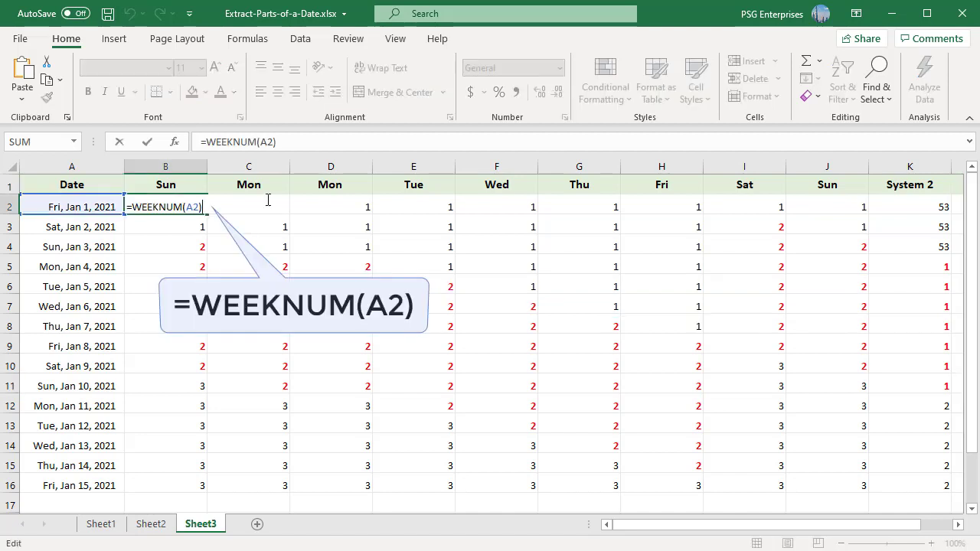
key(Escape)
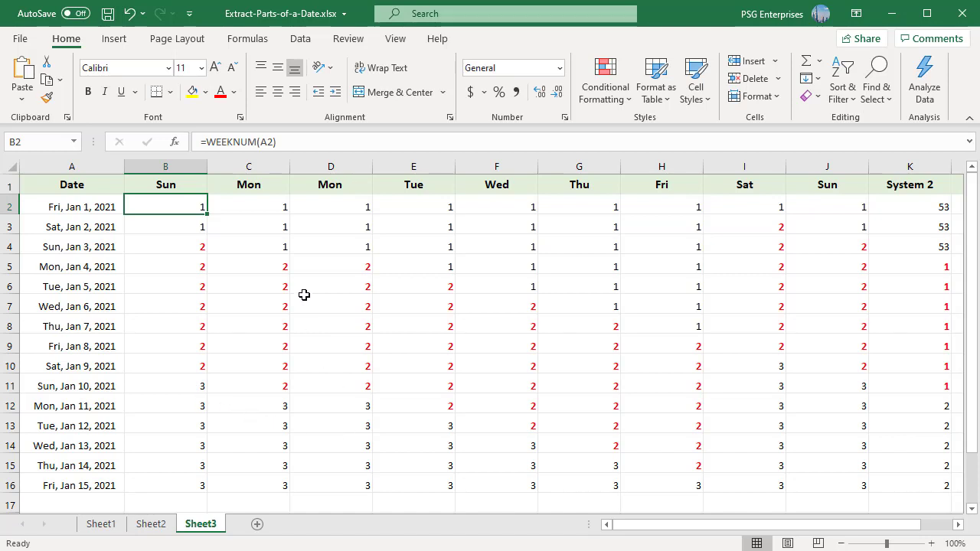
Step: Inspect C2's =WEEKNUM(A2,2) and D2's =WEEKNUM(A2,11), both returning week 1
click(276, 206)
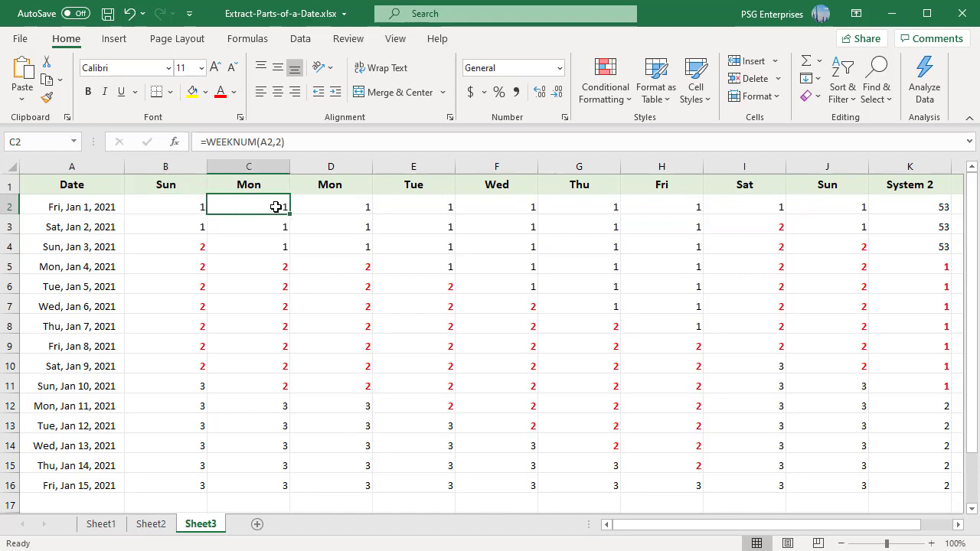
key(F2)
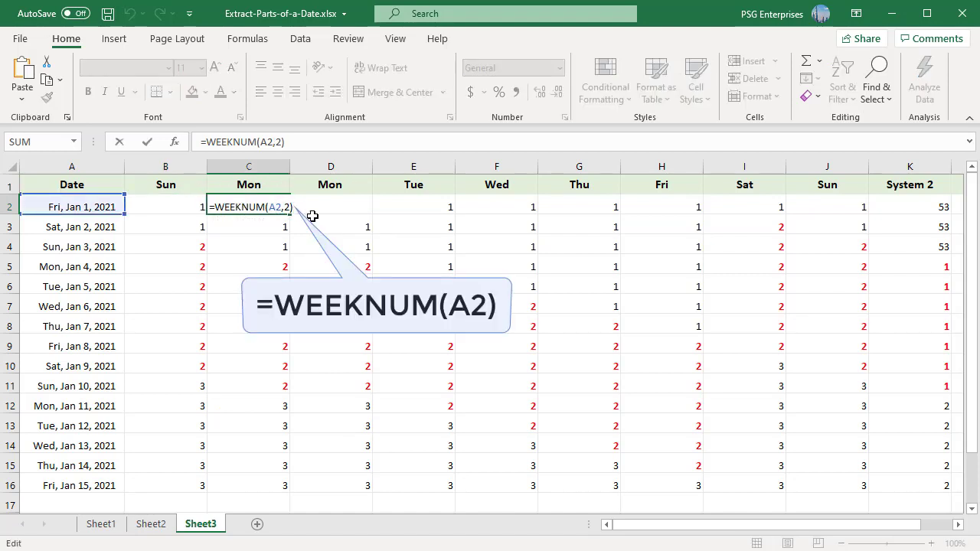
key(Escape)
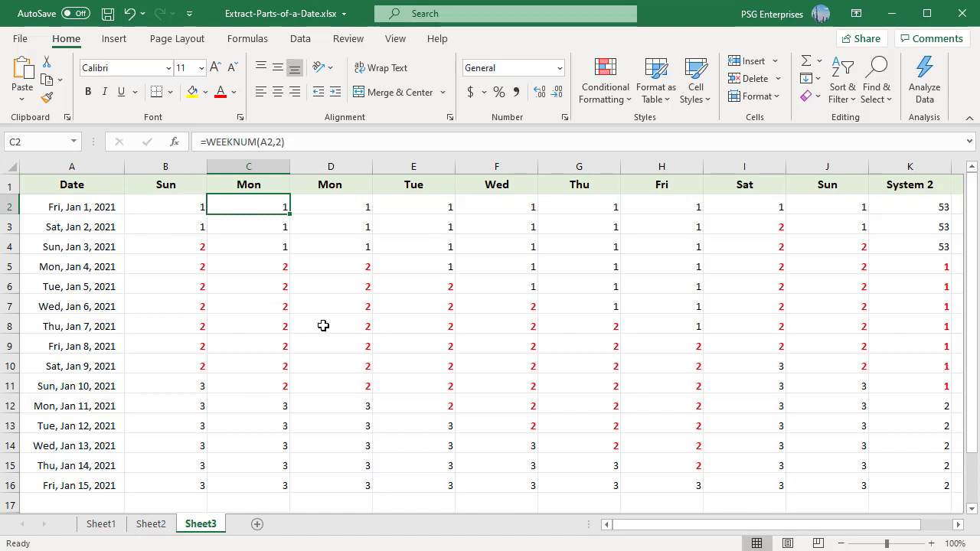
click(348, 206)
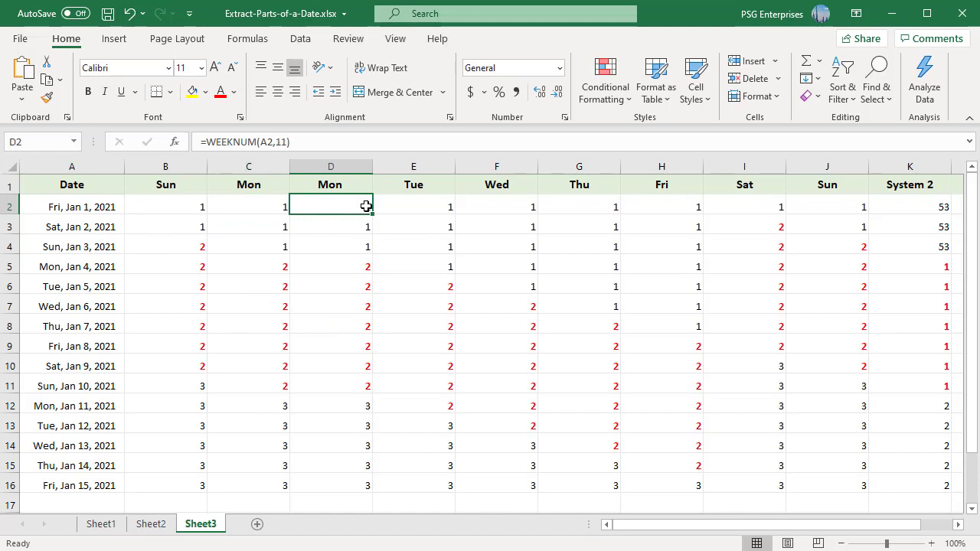
double_click(366, 206)
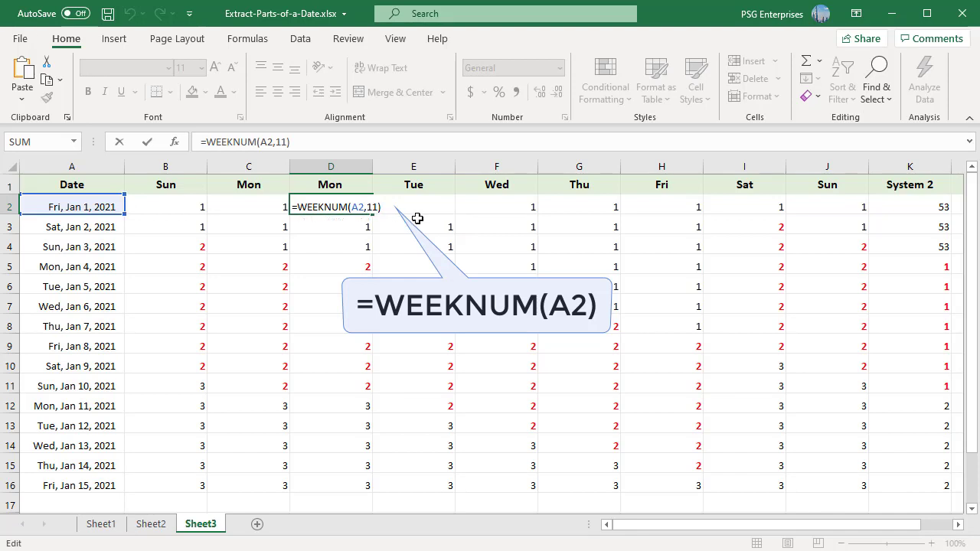
key(Escape)
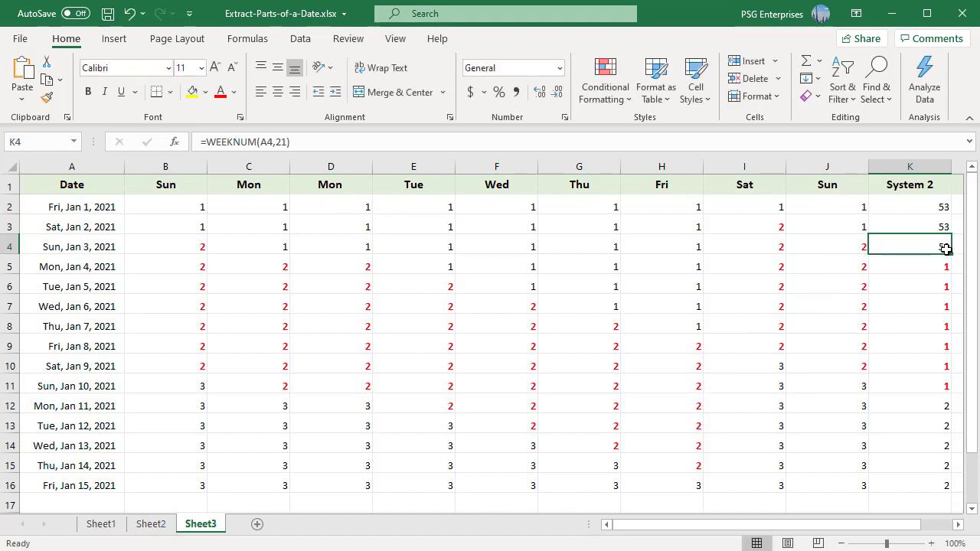
Step: Confirm K4's System 2 result of 53, then check K5's =WEEKNUM(A5,21) returning 1
key(Return)
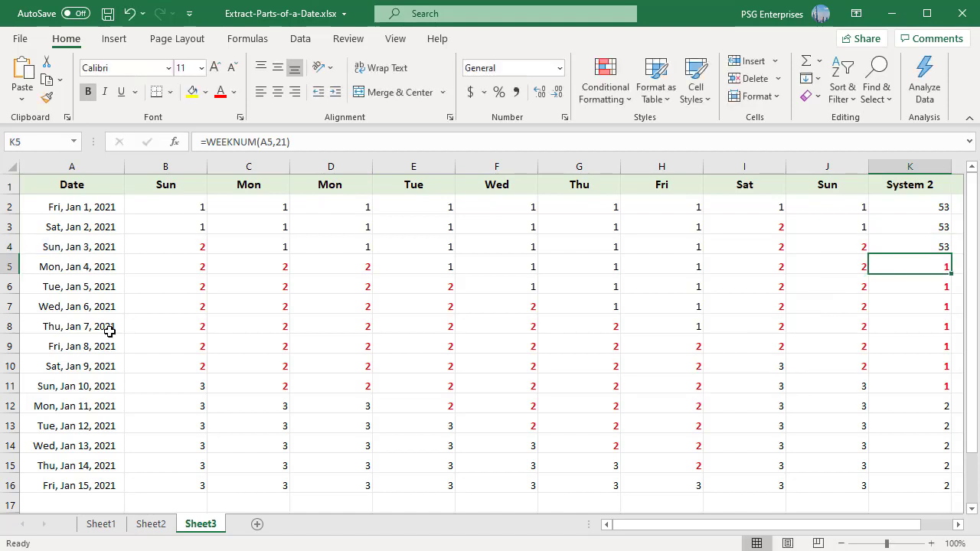
double_click(938, 265)
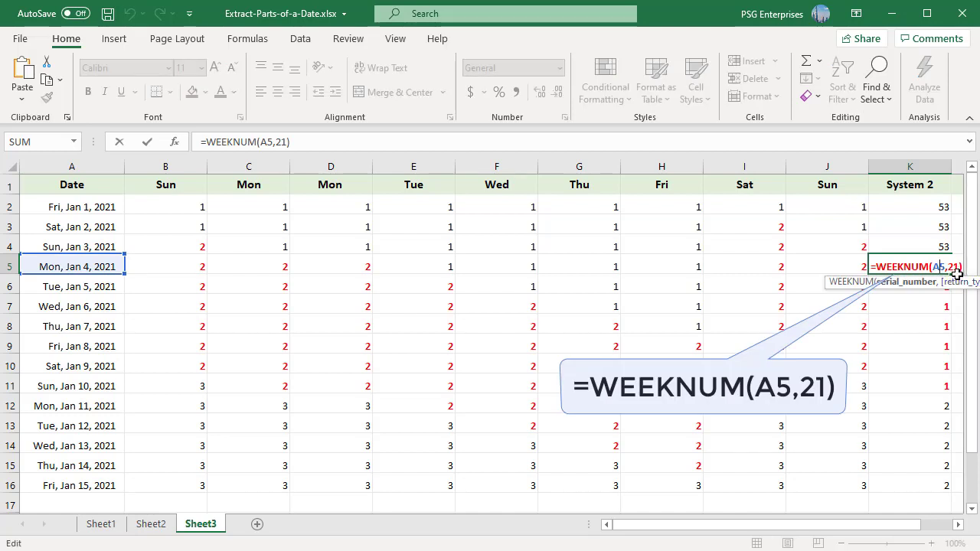
key(Escape)
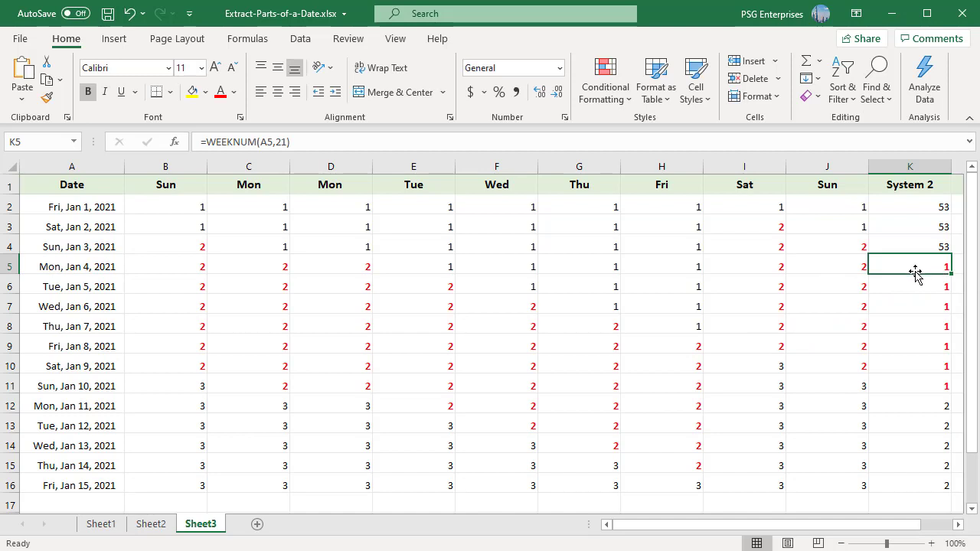